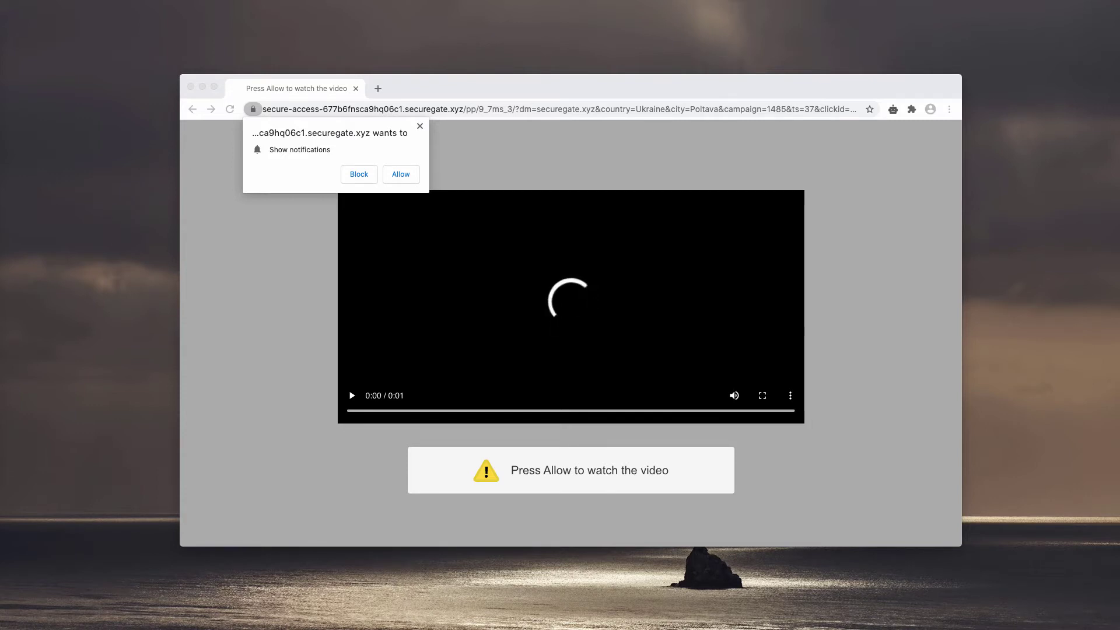
# Step: Allow securegate.xyz to send notifications, then look over the spawned MacKeeper and new tabs
pyautogui.click(385, 177)
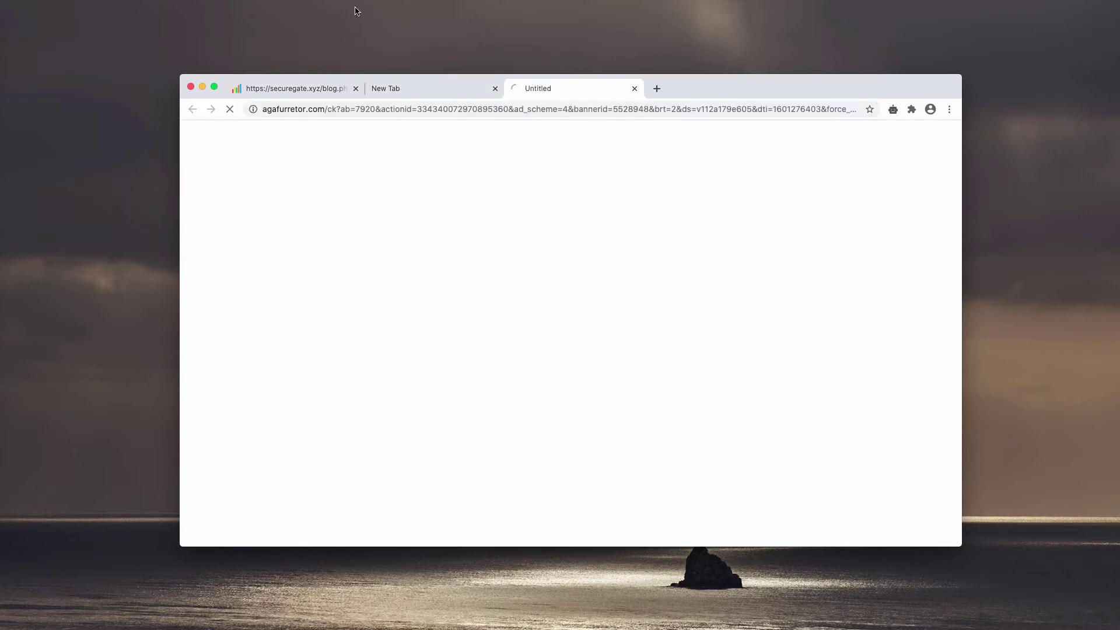
pyautogui.click(466, 89)
pyautogui.click(552, 89)
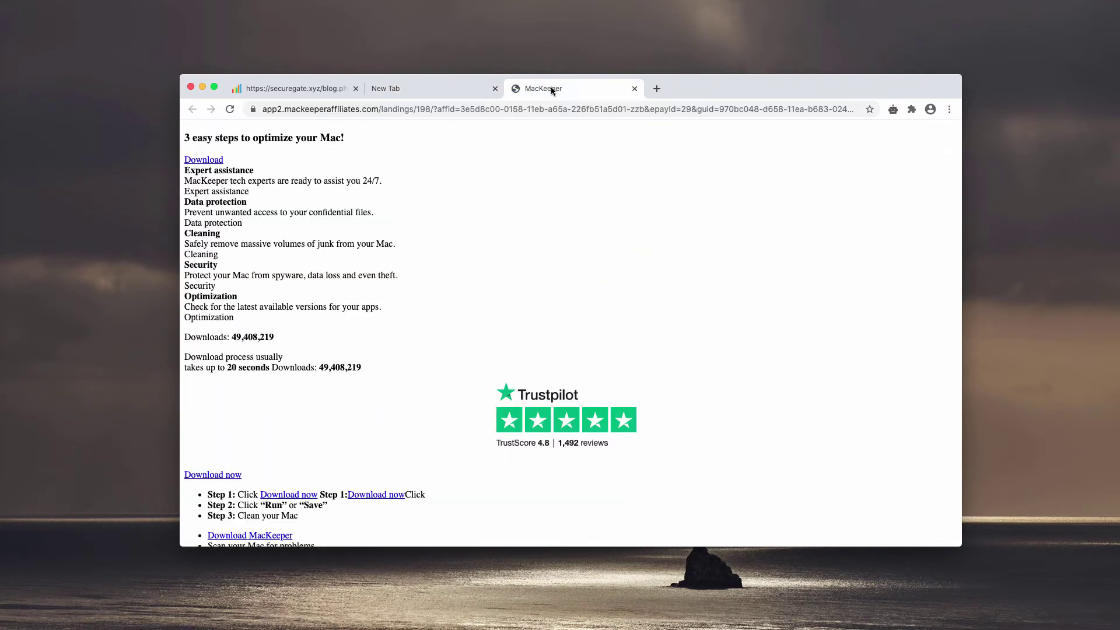
pyautogui.click(657, 92)
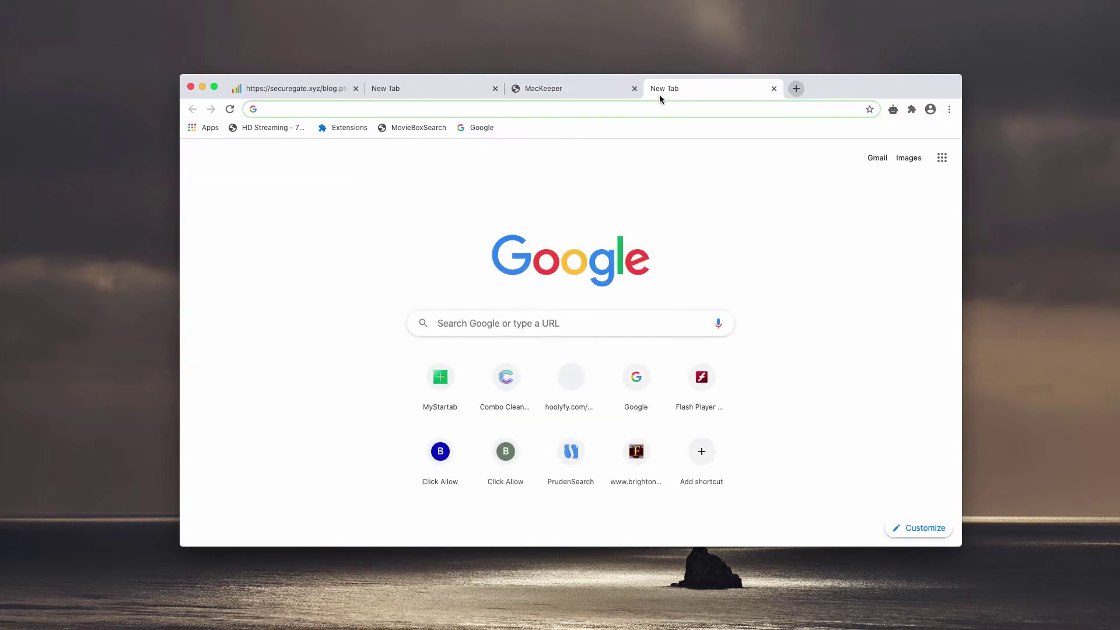
# Step: Close the MacKeeper advertising tab and the extra new tab, keeping the securegate tab
pyautogui.click(306, 90)
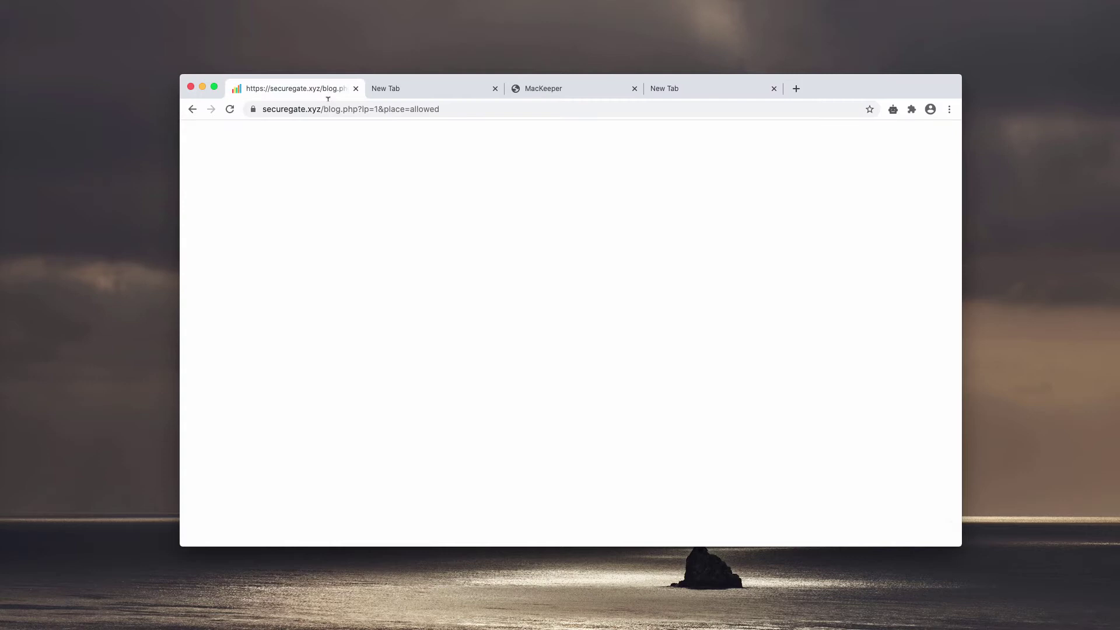
pyautogui.click(551, 89)
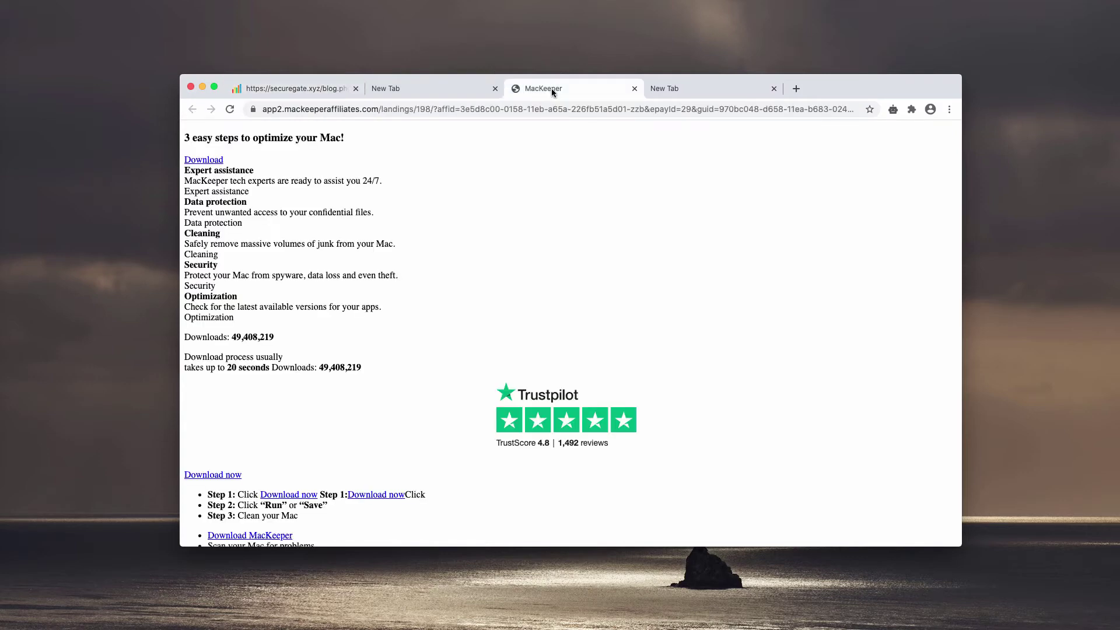
pyautogui.click(634, 89)
pyautogui.click(634, 89)
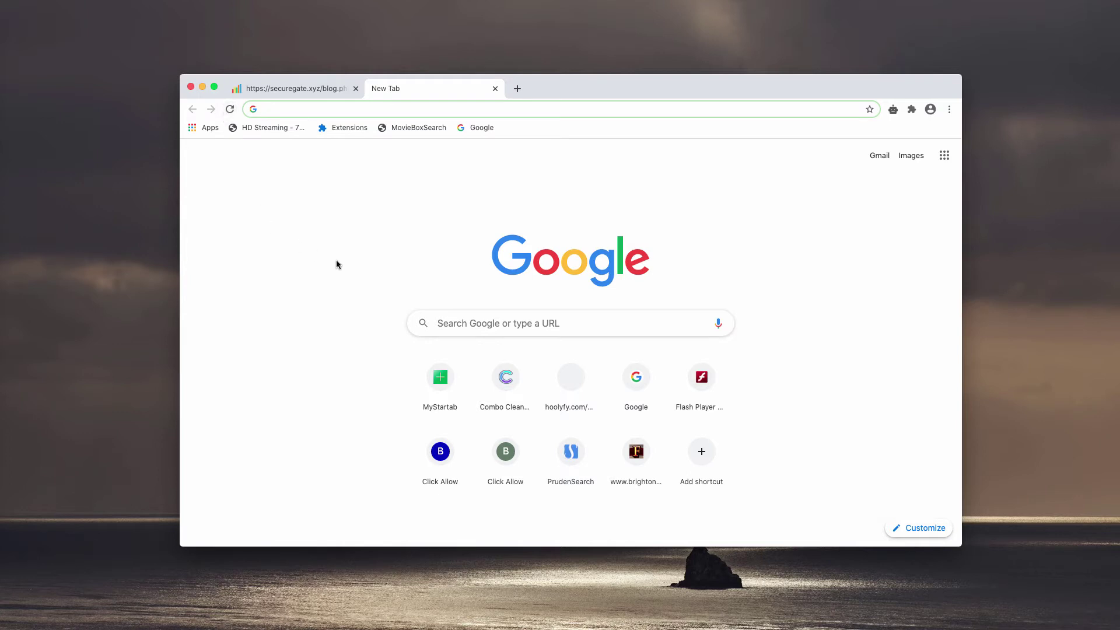
# Step: Go to Chrome Settings > Site Settings > Notifications
pyautogui.click(570, 314)
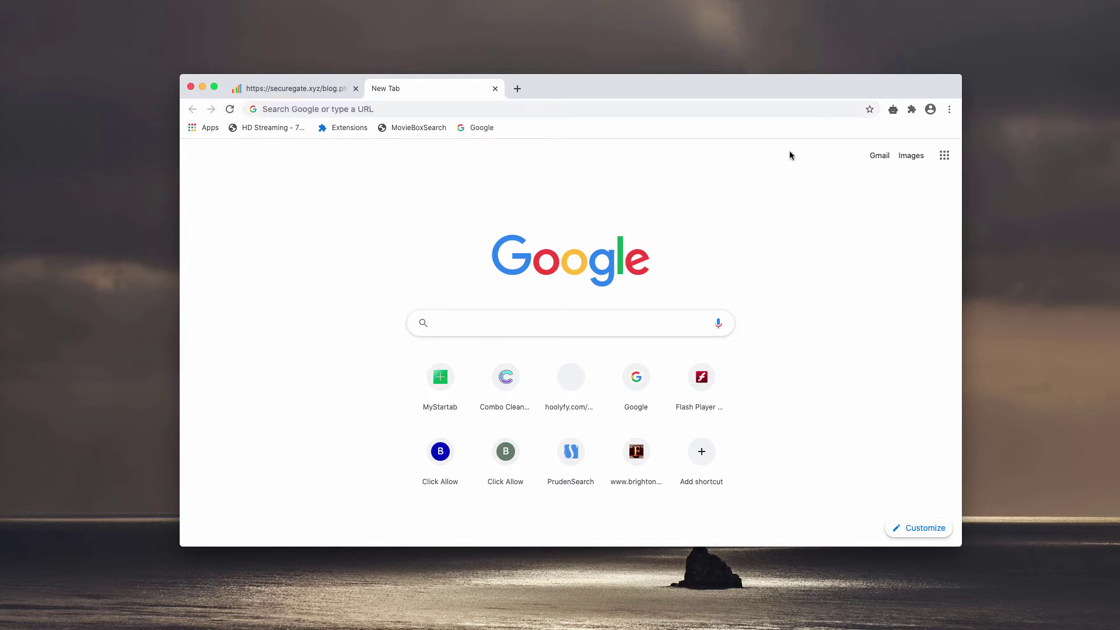
pyautogui.click(948, 109)
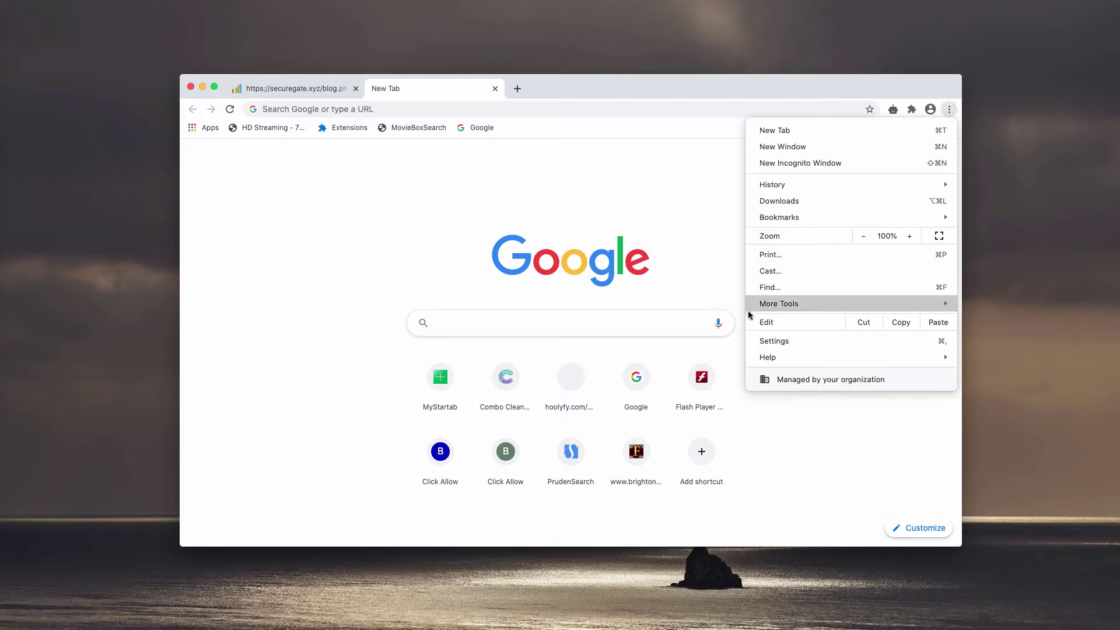
pyautogui.click(760, 341)
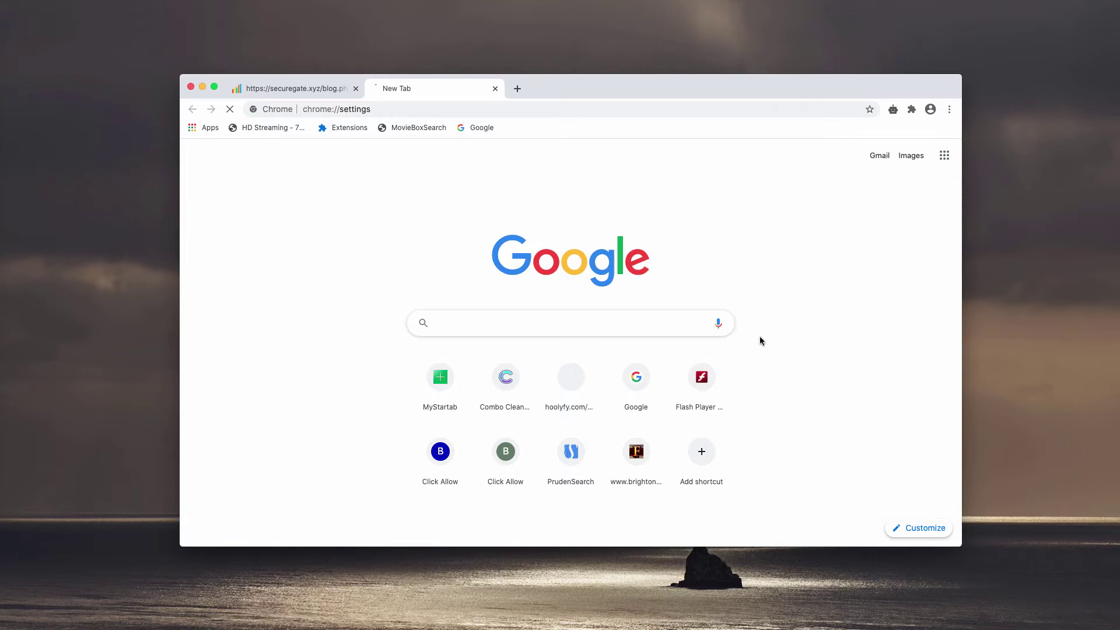
pyautogui.scroll(-5, 600, 312)
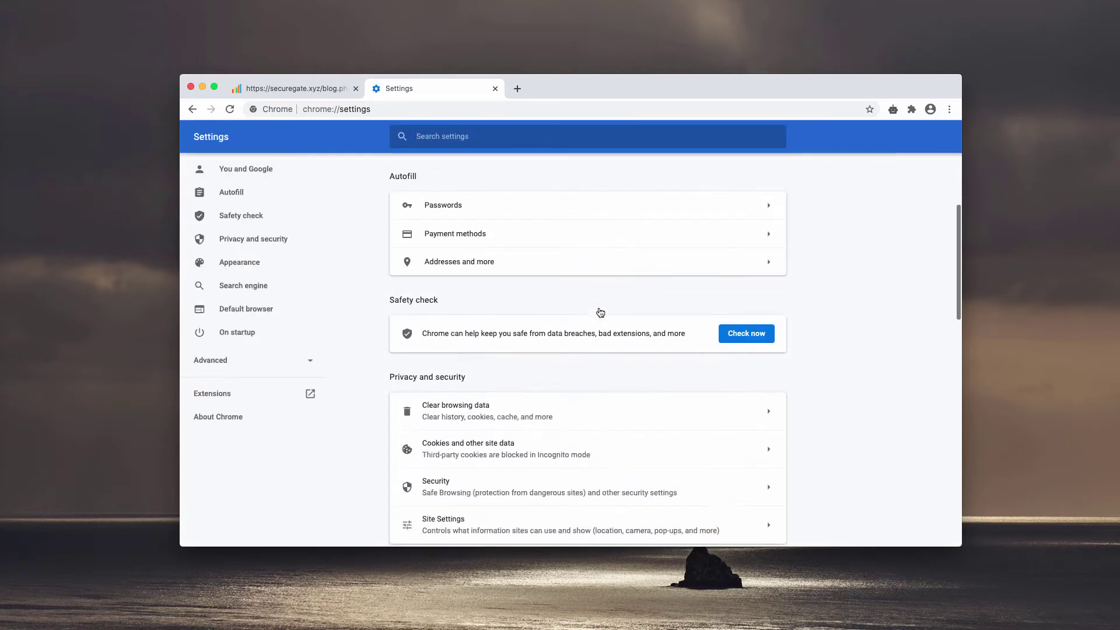
pyautogui.click(516, 374)
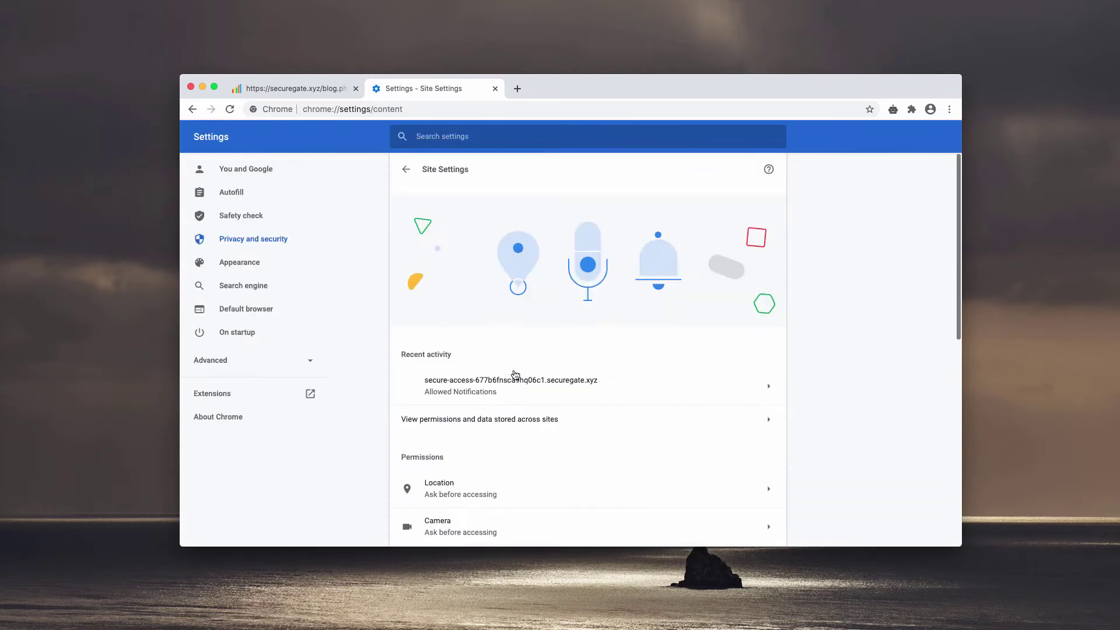
pyautogui.scroll(-4, 513, 372)
pyautogui.click(493, 430)
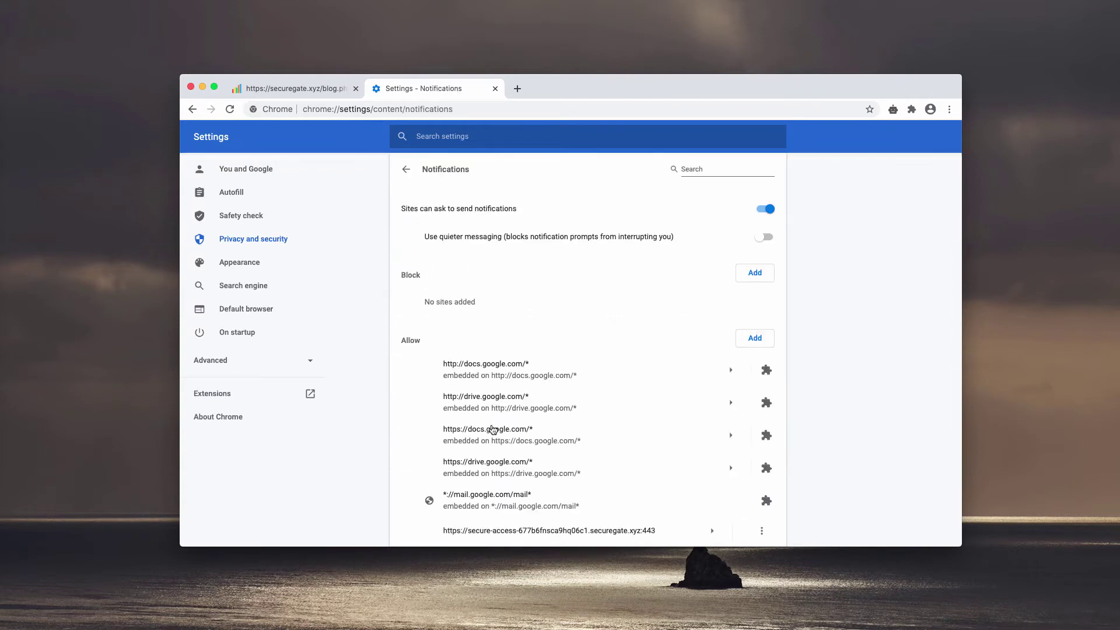
pyautogui.scroll(-1, 492, 344)
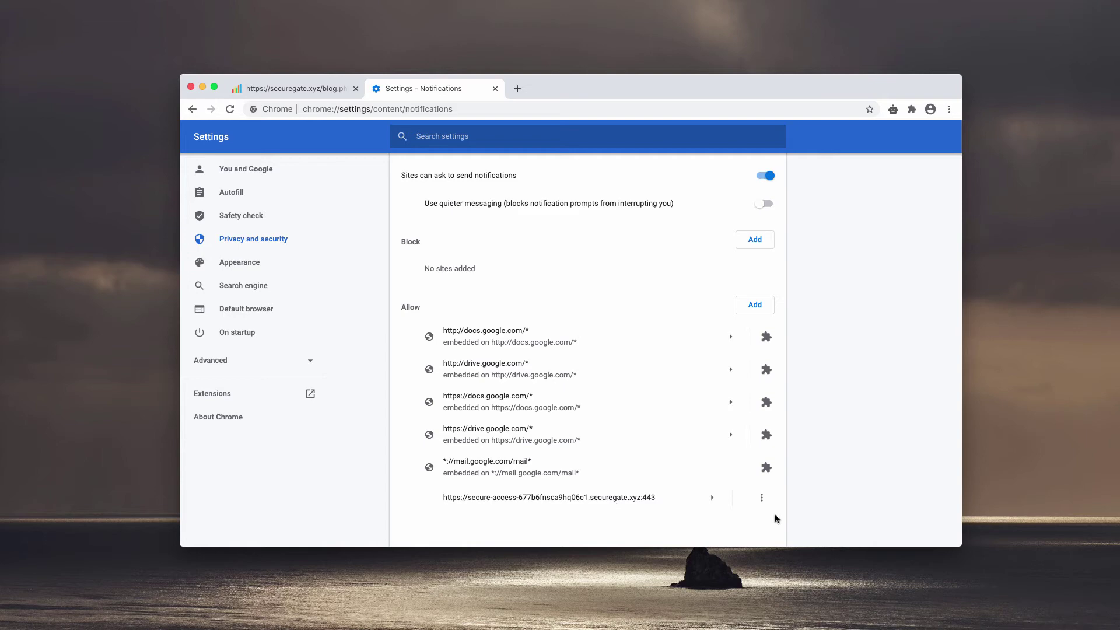
# Step: Remove securegate.xyz from the allowed notifications list
pyautogui.click(761, 496)
pyautogui.click(753, 496)
pyautogui.click(576, 104)
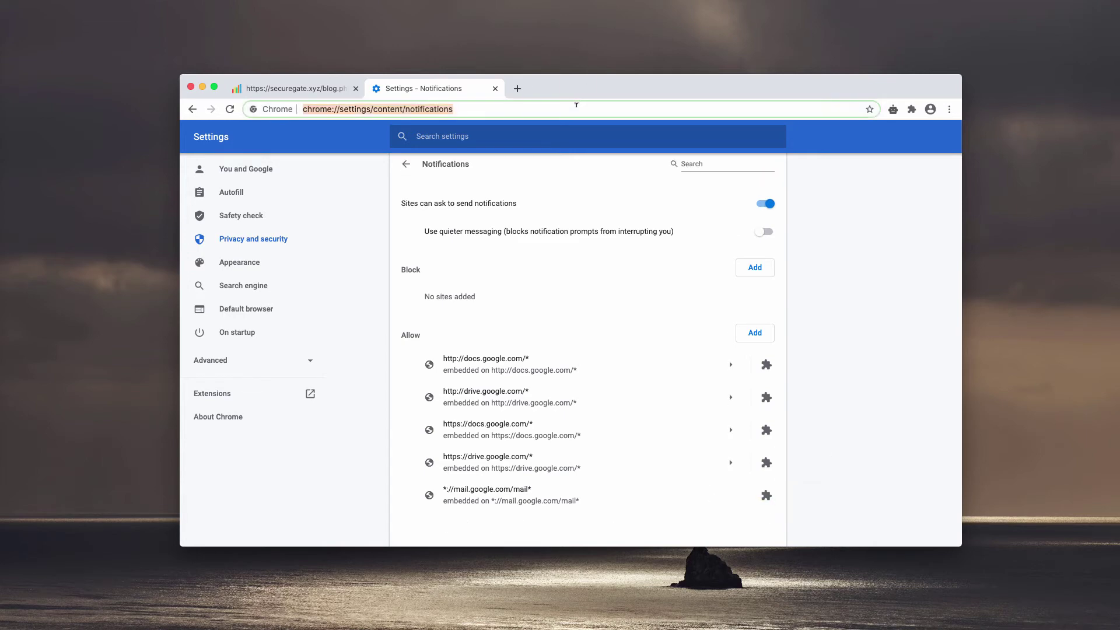
# Step: Load combocleaner.com, close the securegate tab, and move the Combo Cleaner window lower
pyautogui.write('combocleaner.com')
pyautogui.press('Return')
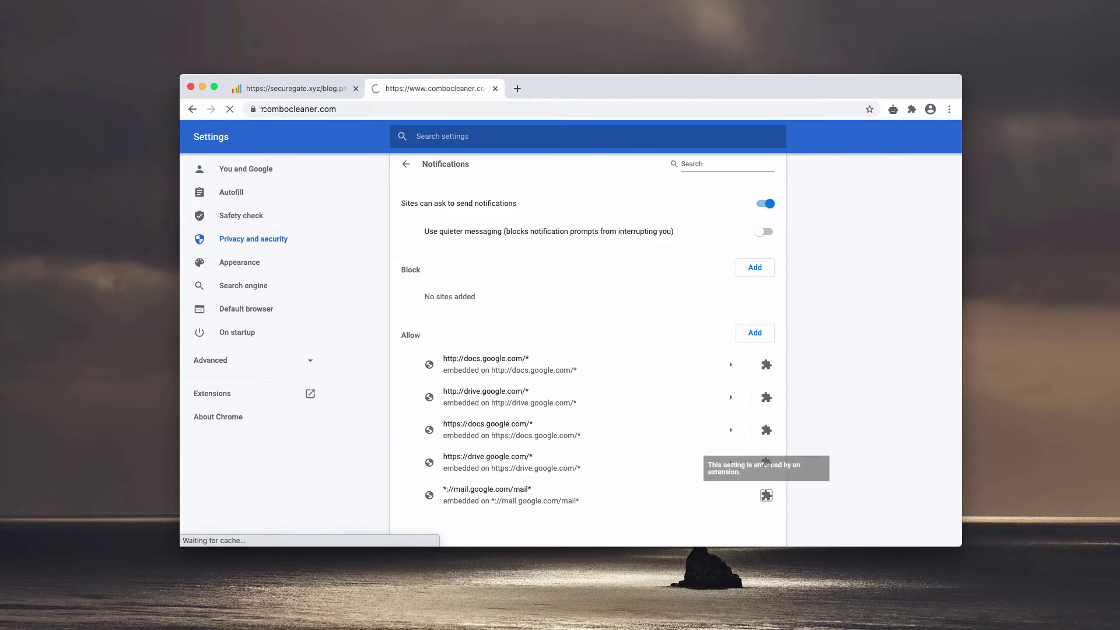
pyautogui.click(355, 88)
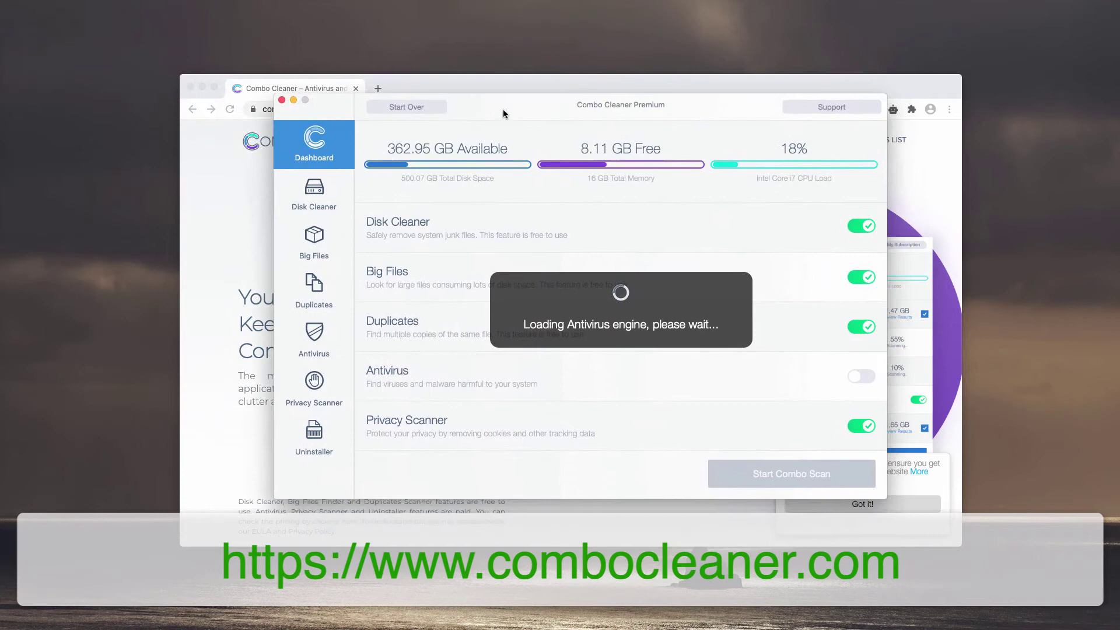
pyautogui.moveTo(504, 117); pyautogui.dragTo(523, 138)
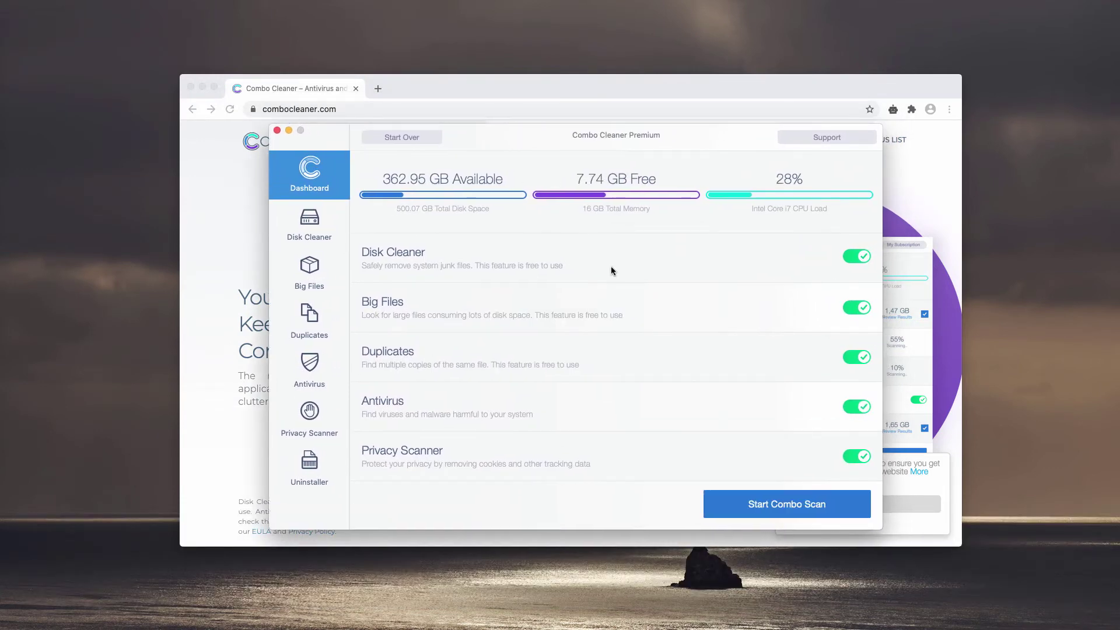
# Step: Run Start Combo Scan from the Combo Cleaner Dashboard and let it finish
pyautogui.click(742, 514)
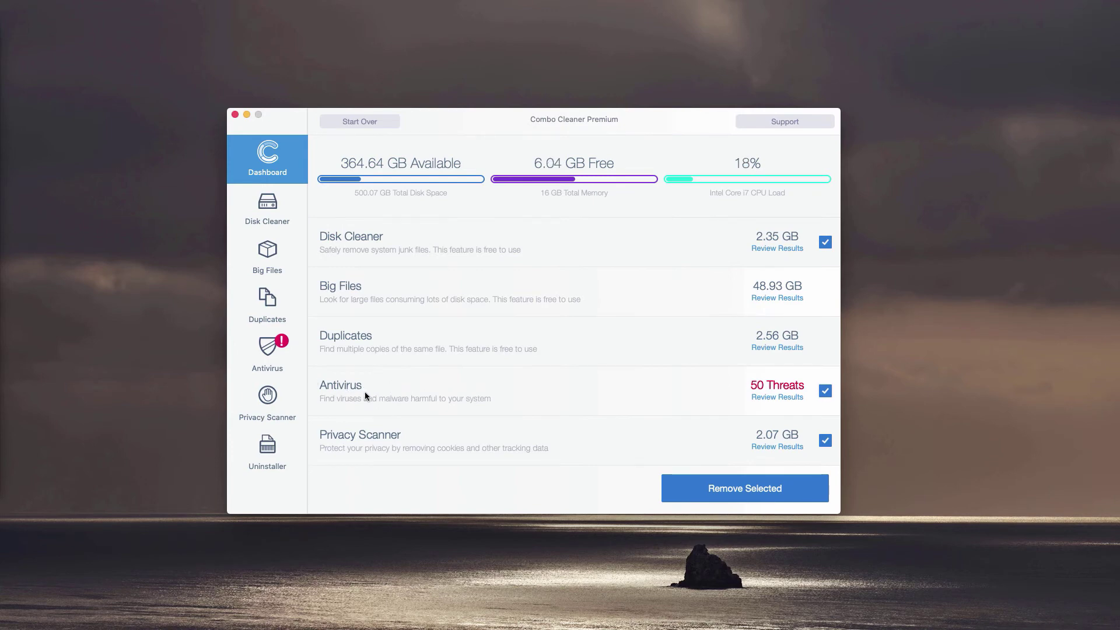
# Step: Open the Antivirus review results and scroll through the 50 detected adware items
pyautogui.click(782, 399)
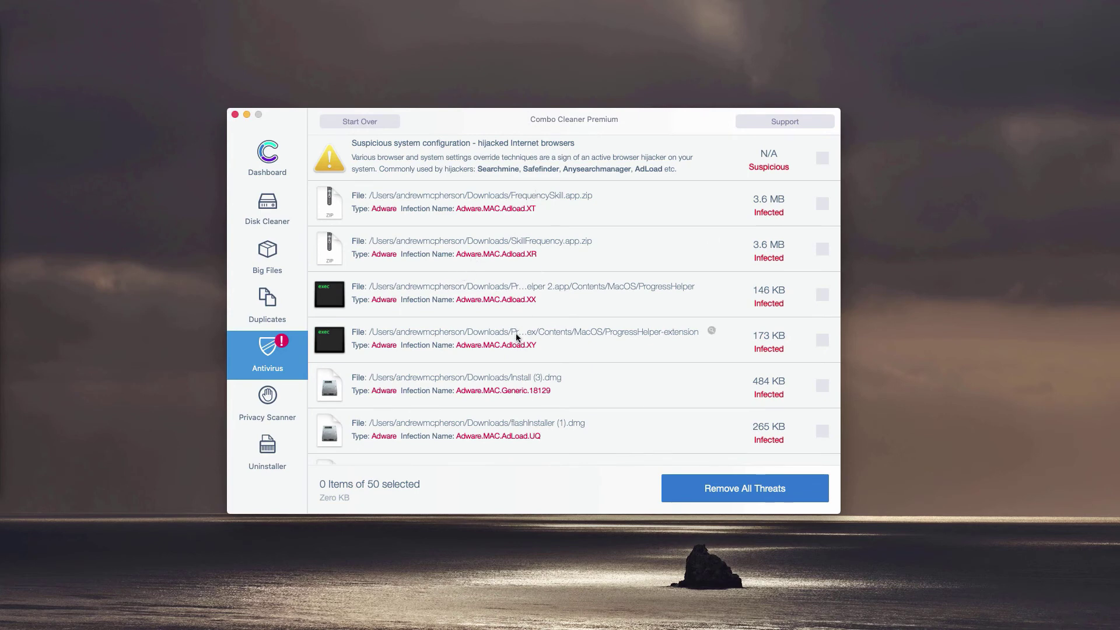
pyautogui.scroll(-1, 527, 283)
pyautogui.scroll(-3, 525, 286)
pyautogui.scroll(4, 522, 290)
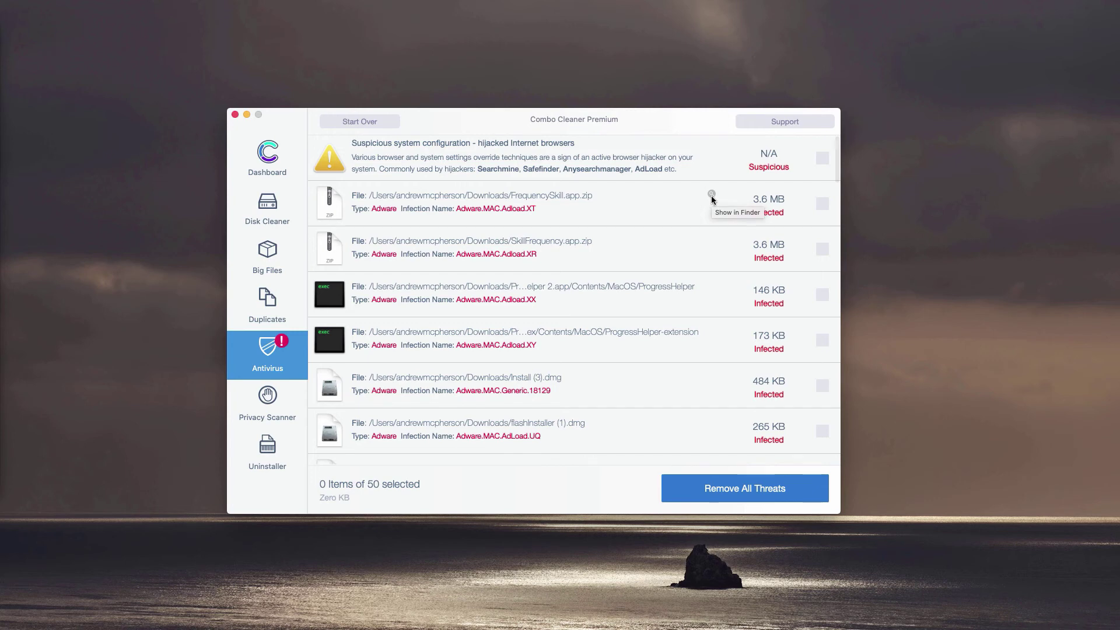
# Step: Reveal FrequencySkill.app.zip in Downloads, move it to the Trash, and close Finder
pyautogui.click(711, 195)
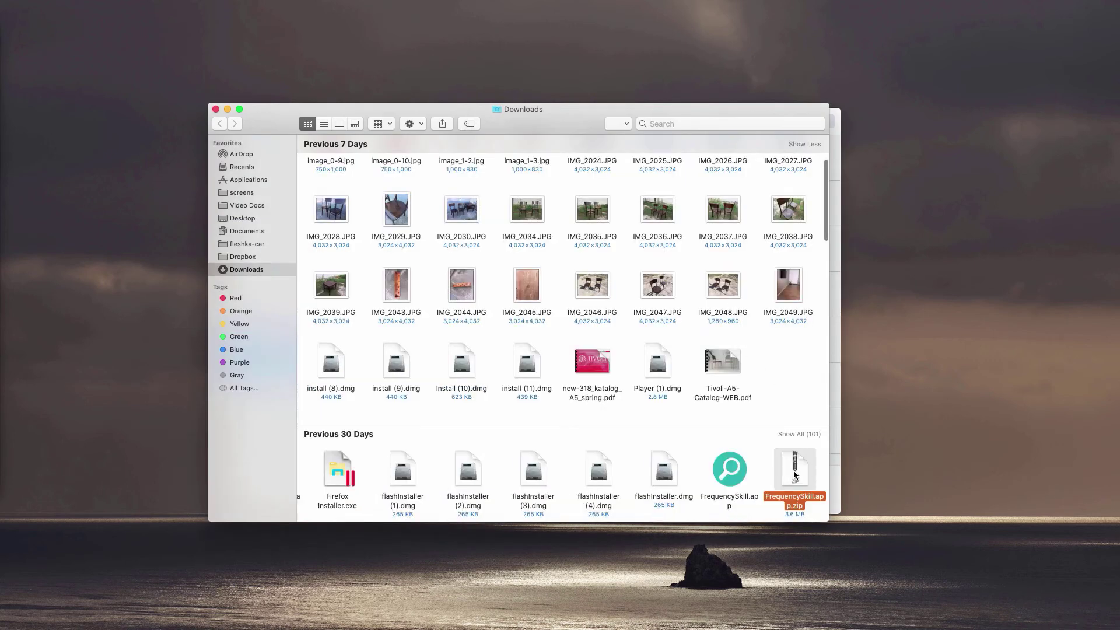
pyautogui.rightClick(793, 470)
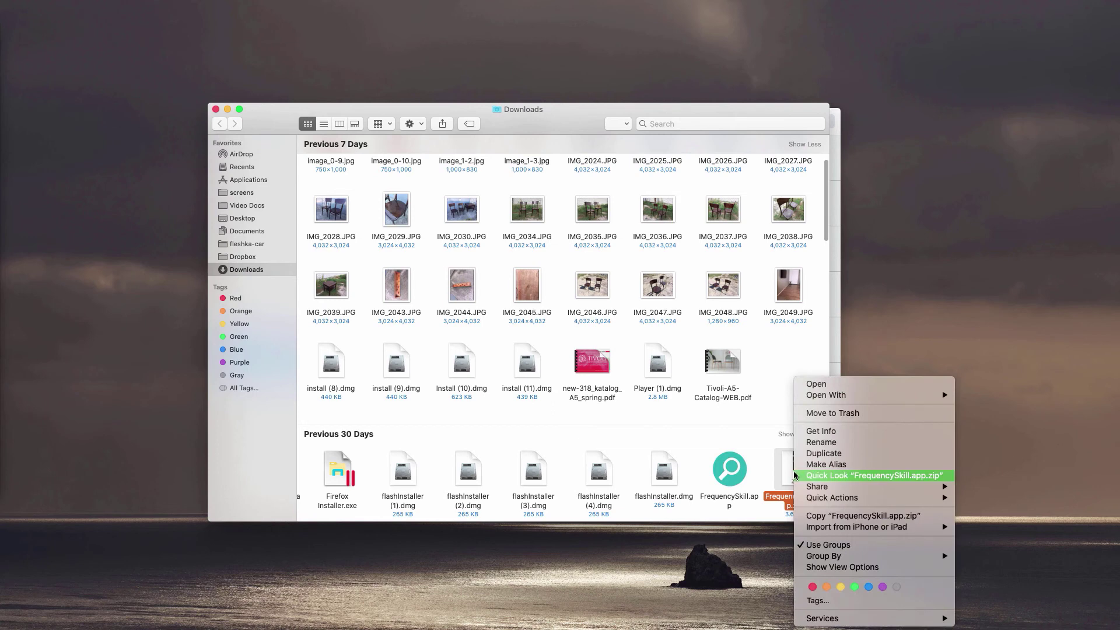
pyautogui.click(819, 414)
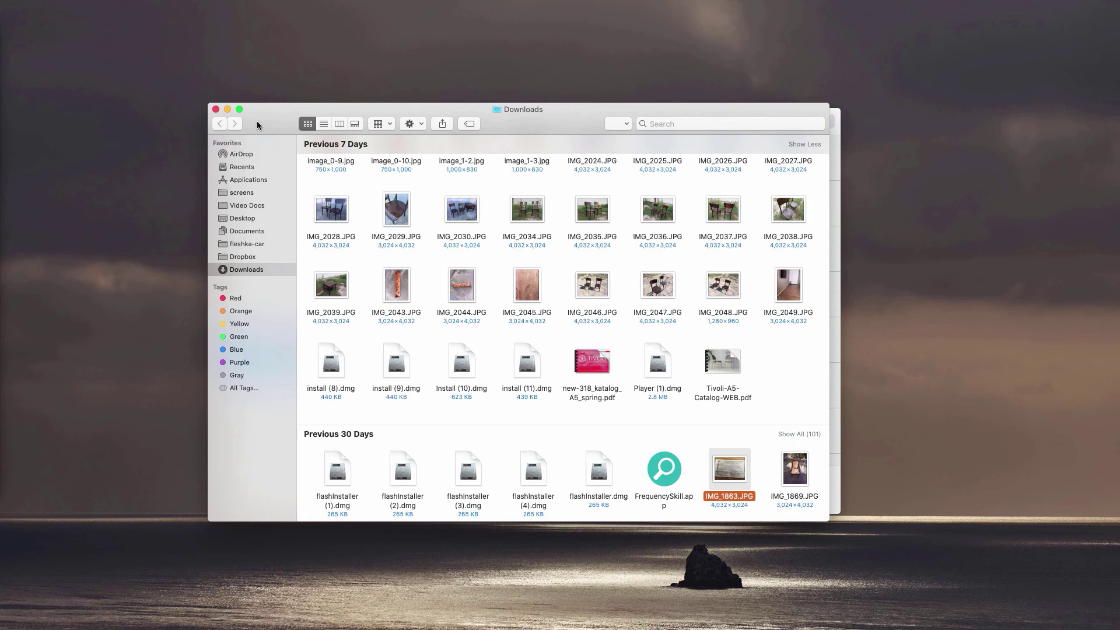
pyautogui.click(215, 109)
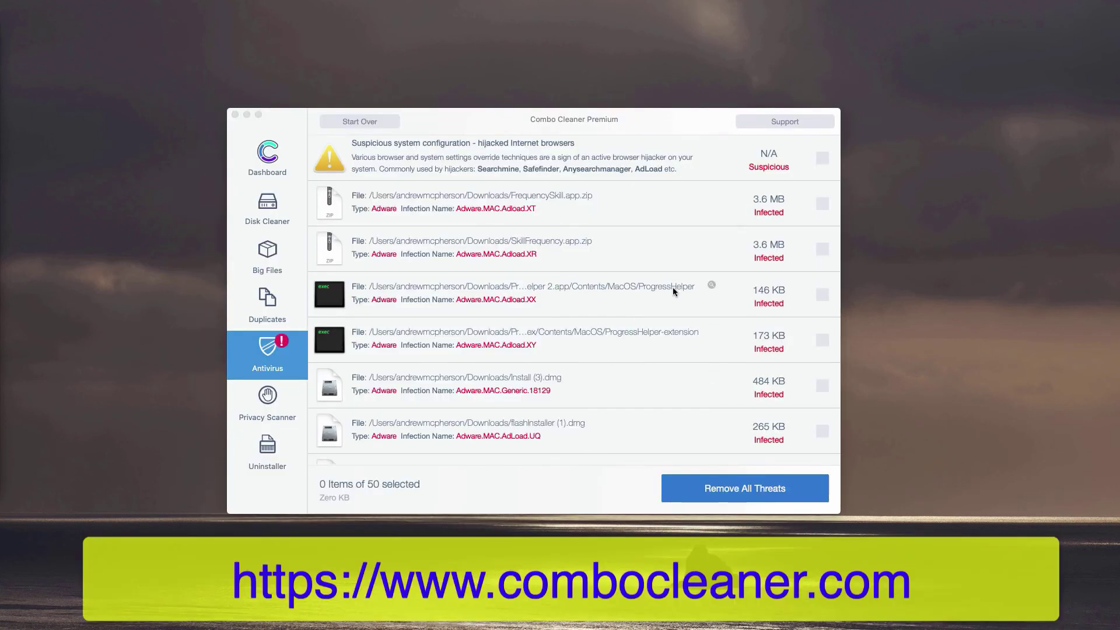
pyautogui.scroll(2, 673, 287)
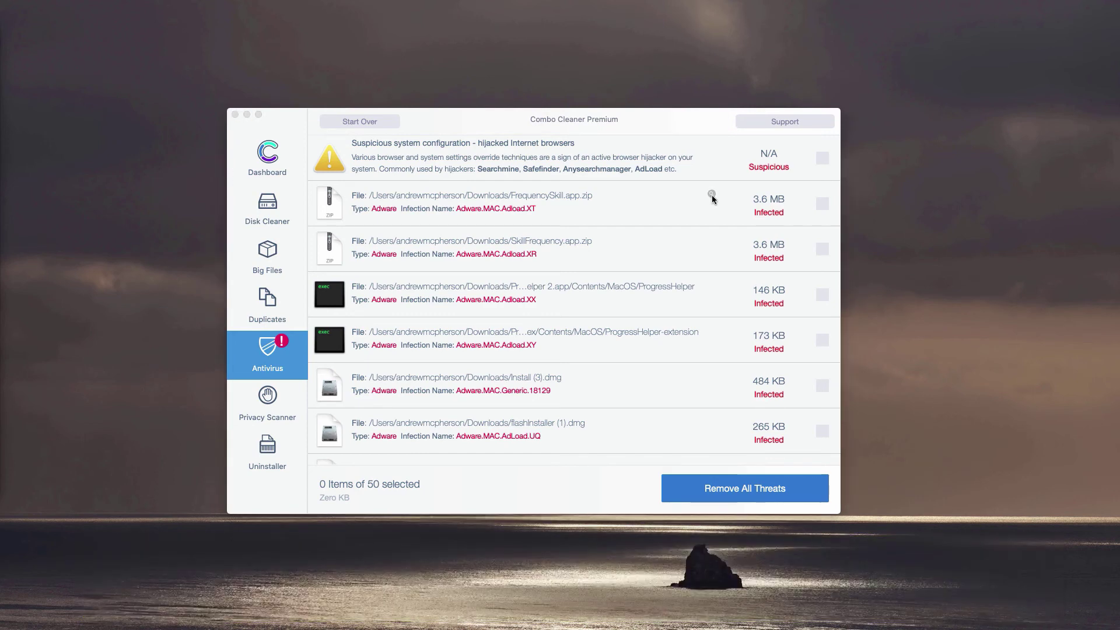
# Step: Reveal SkillFrequency.app.zip in Downloads and move it to the Trash
pyautogui.click(712, 240)
pyautogui.rightClick(784, 473)
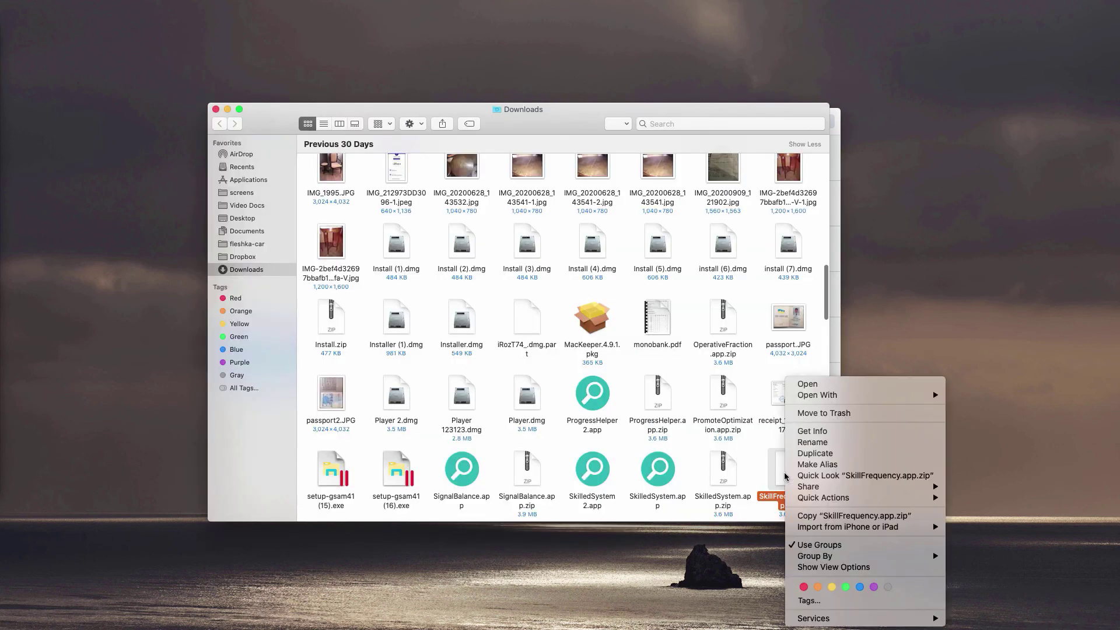
pyautogui.click(816, 413)
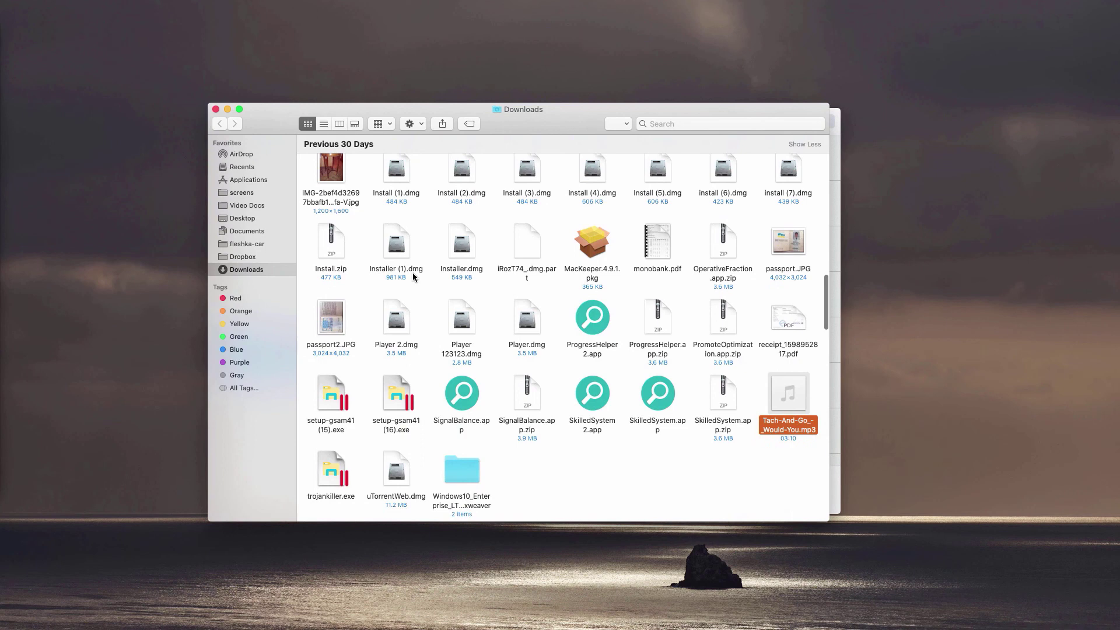
pyautogui.click(215, 109)
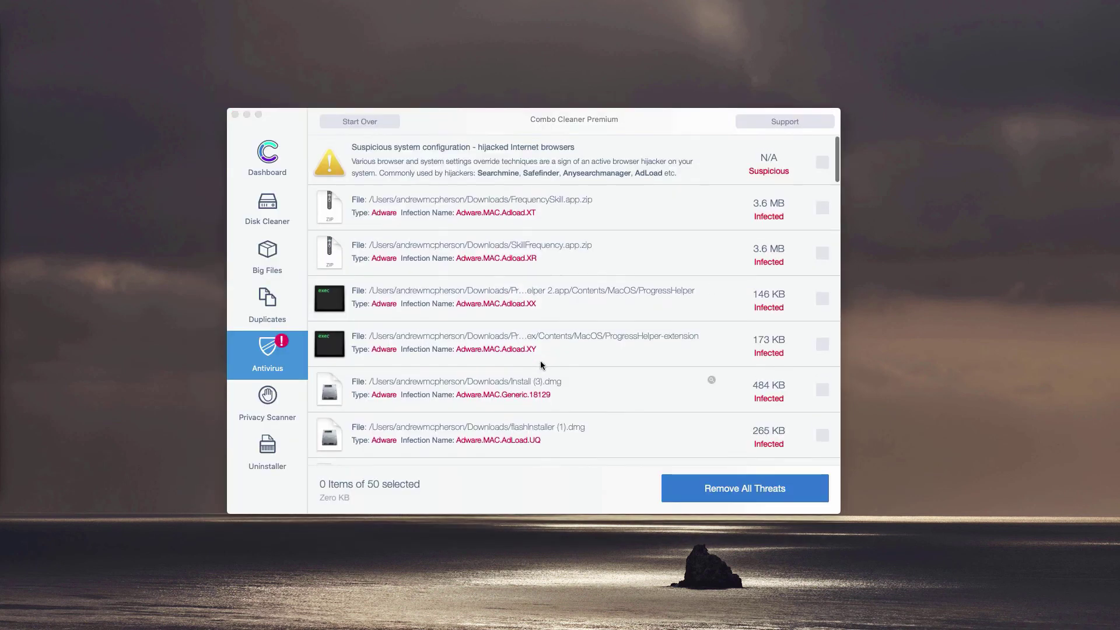
pyautogui.scroll(-5, 540, 361)
pyautogui.scroll(5, 541, 291)
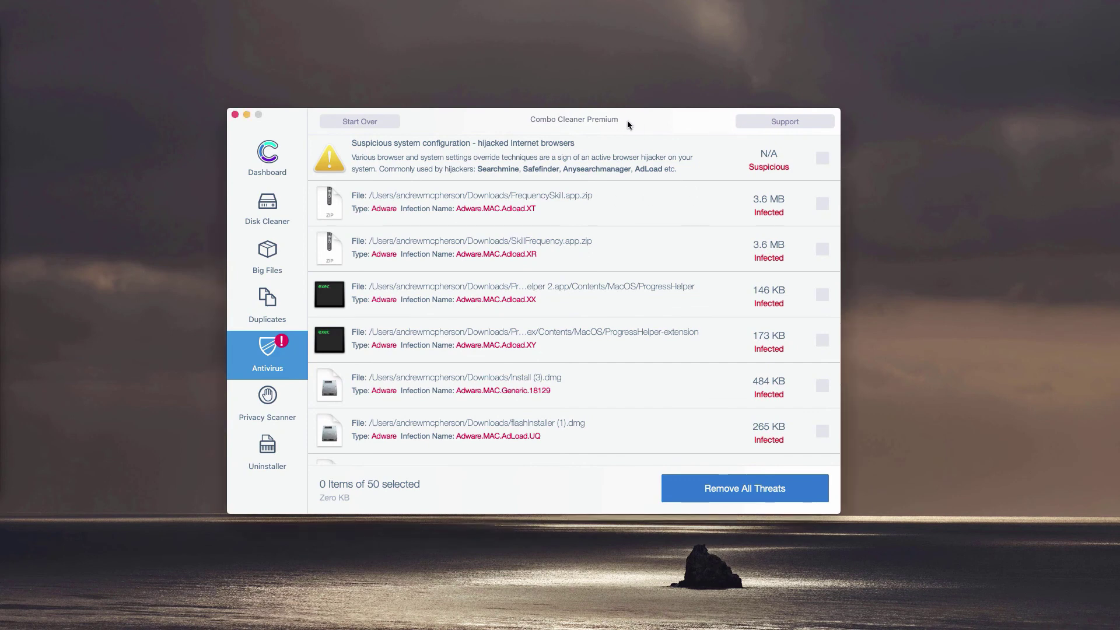
pyautogui.scroll(2, 603, 176)
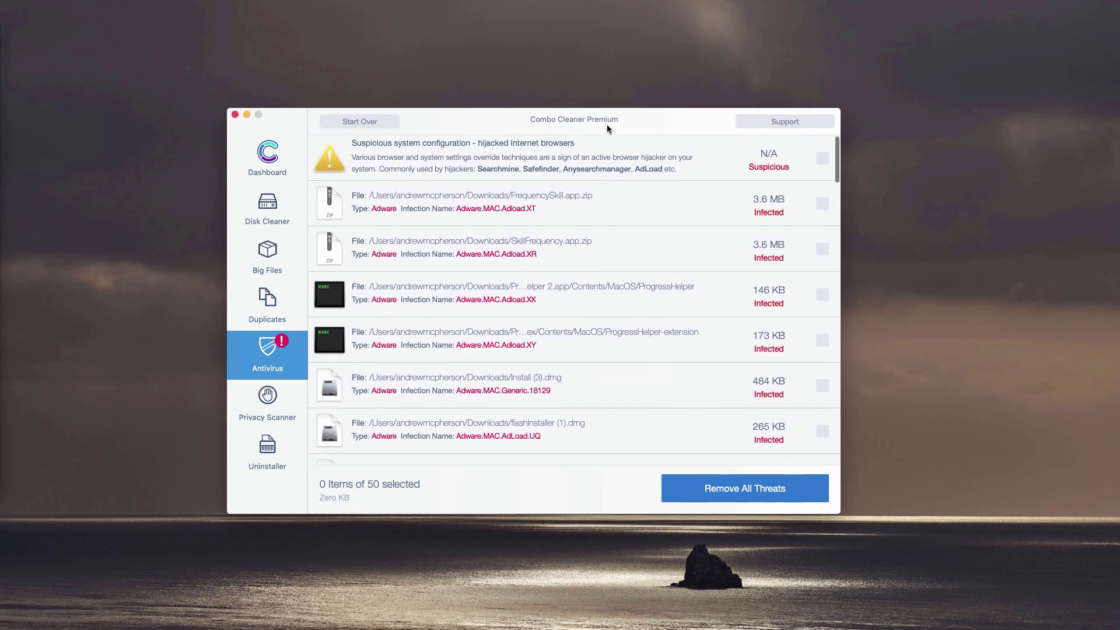